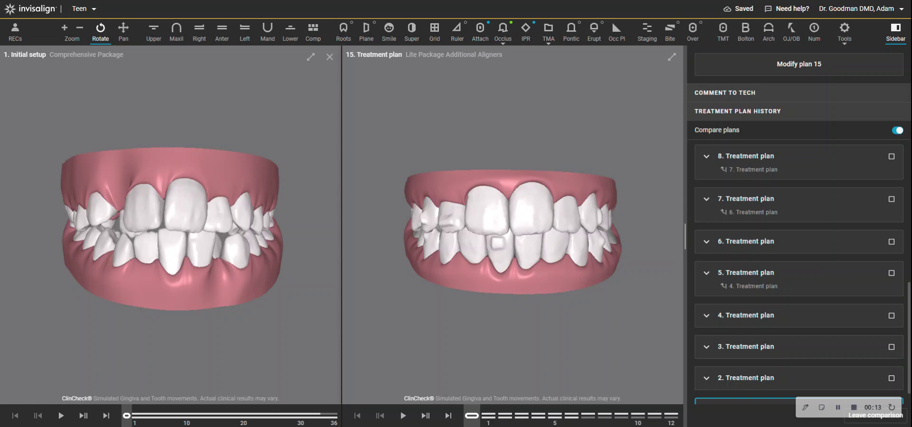
# Step: Tilt both models to look down on the arches and display only the upper arch
pyautogui.moveTo(181, 257); pyautogui.dragTo(184, 220)
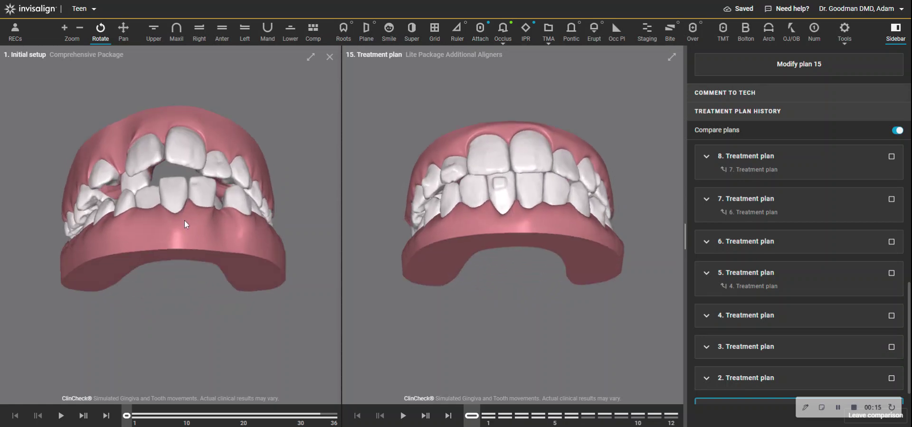
pyautogui.moveTo(173, 189); pyautogui.dragTo(173, 223)
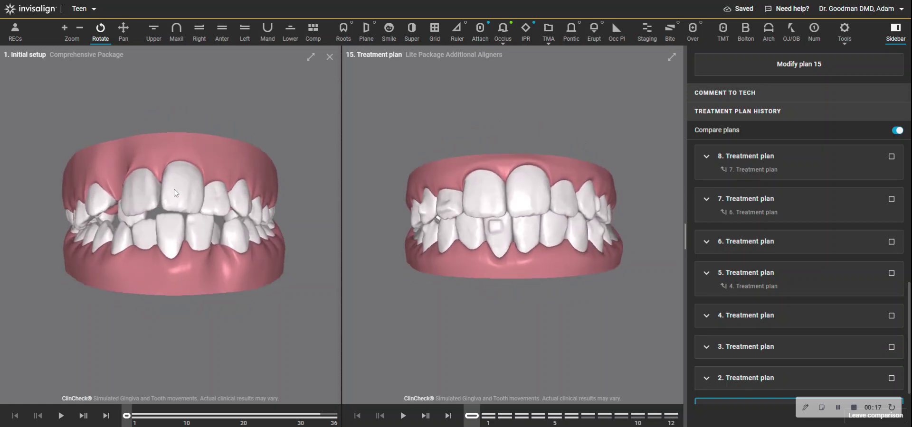
pyautogui.click(151, 37)
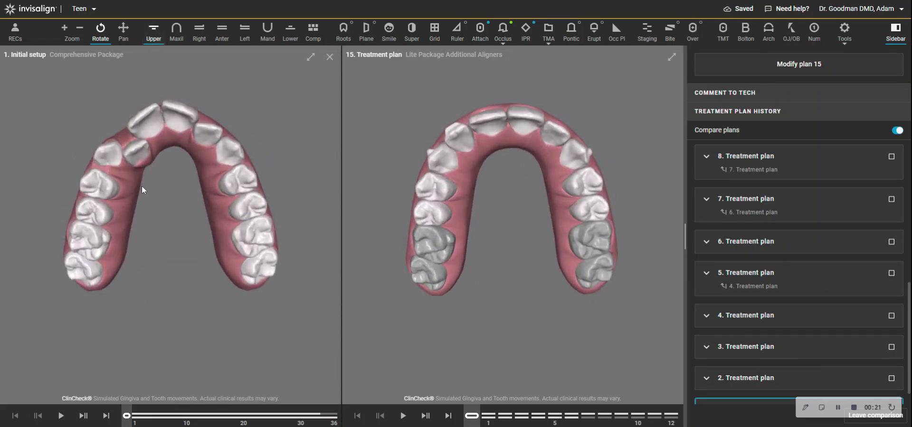
pyautogui.moveTo(135, 179); pyautogui.dragTo(151, 197)
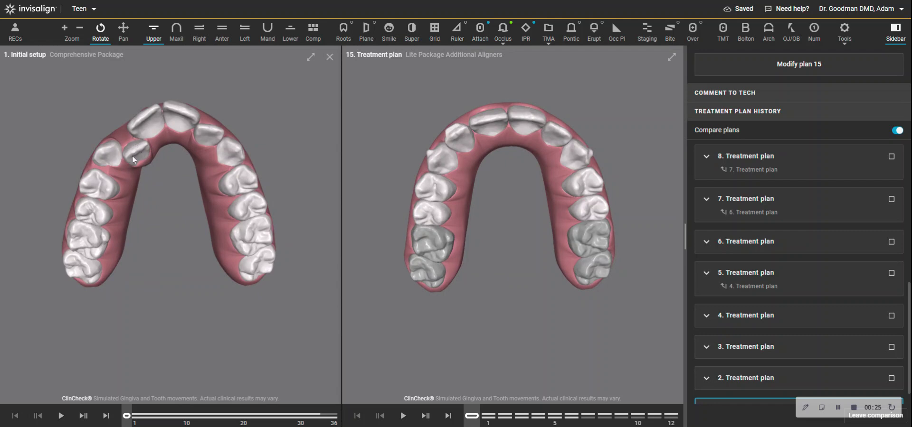
pyautogui.moveTo(133, 151); pyautogui.dragTo(194, 202)
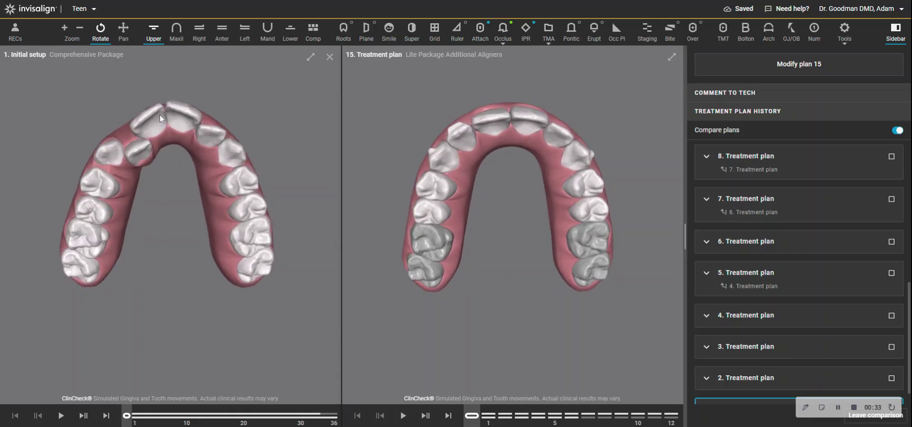
pyautogui.click(290, 33)
# Step: Rotate both lower arches to a top-down view, then a side view, then back to top-down
pyautogui.moveTo(162, 271); pyautogui.dragTo(205, 300)
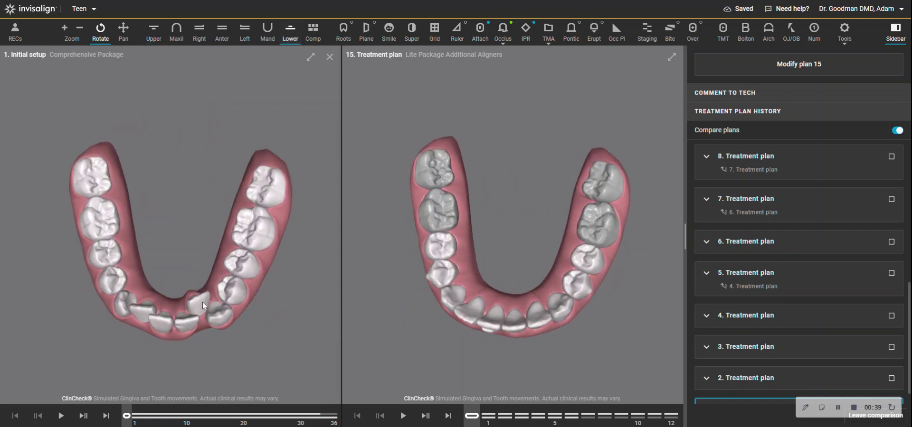
pyautogui.moveTo(186, 312); pyautogui.dragTo(249, 221)
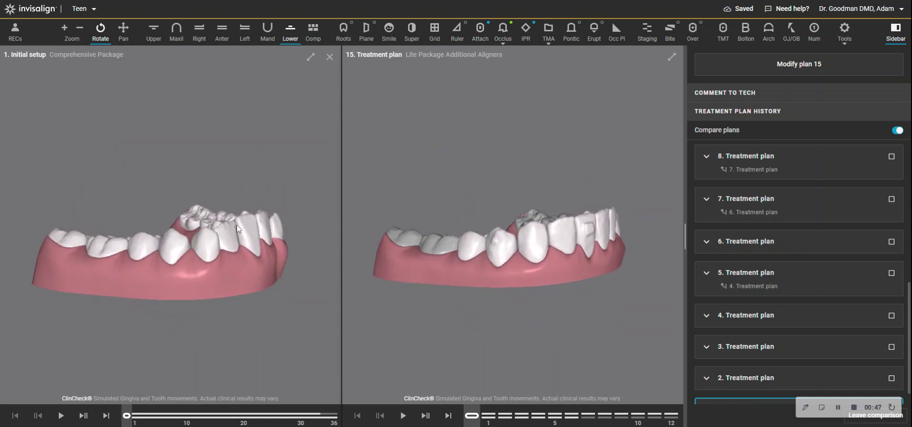
pyautogui.moveTo(237, 229); pyautogui.dragTo(172, 335)
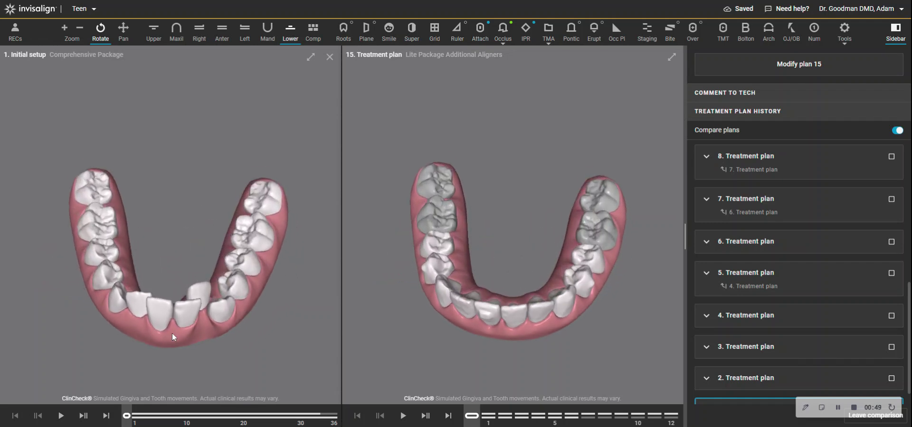
# Step: Turn Upper off to restore both jaws, then view the bites frontally and from oblique left
pyautogui.click(154, 33)
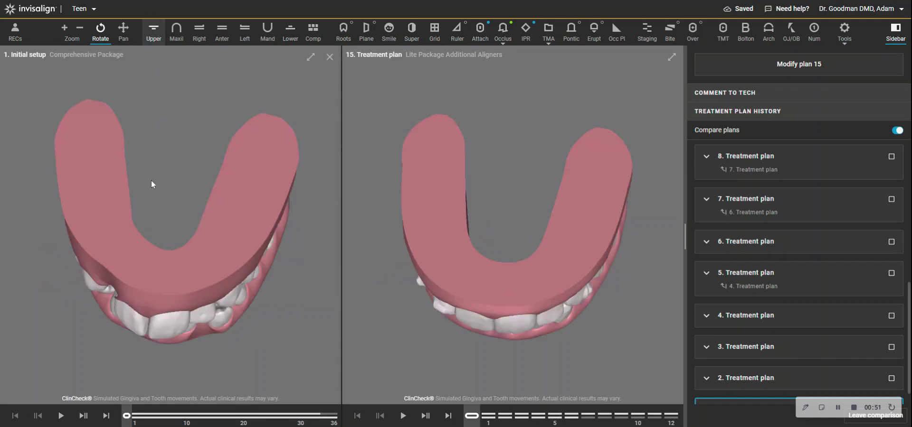
pyautogui.moveTo(151, 184); pyautogui.dragTo(183, 222)
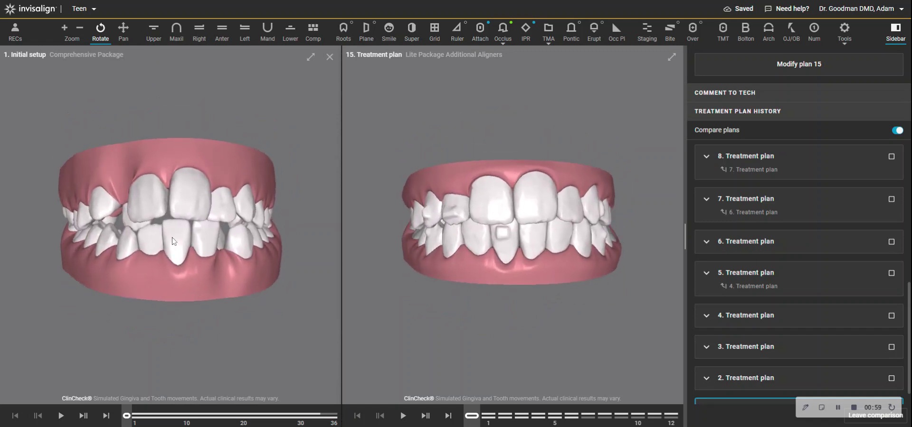
pyautogui.moveTo(173, 242); pyautogui.dragTo(219, 229)
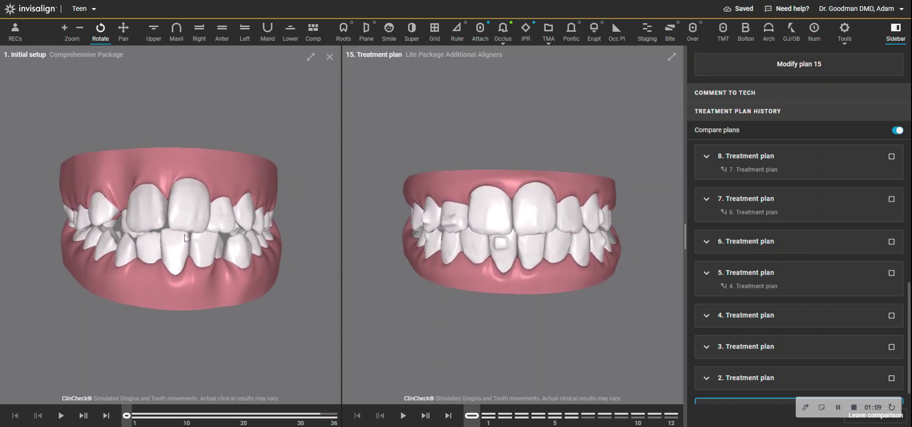
# Step: Show only the lower arch, tilt it, and step the initial setup forward nine stages
pyautogui.click(291, 36)
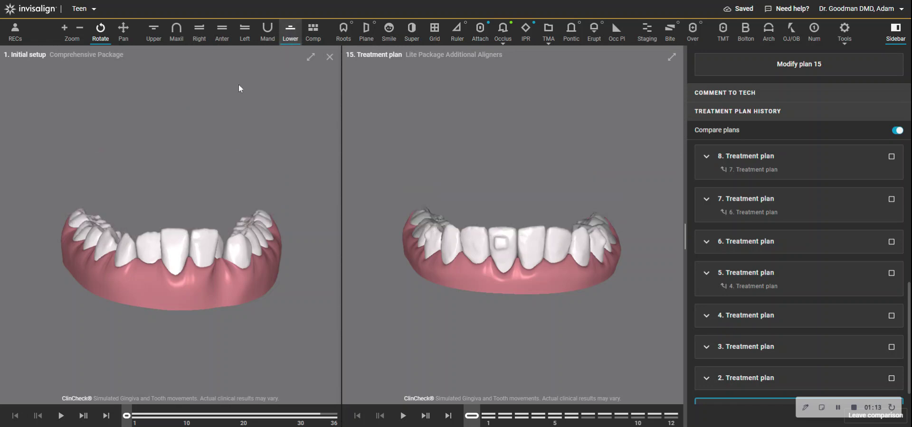
pyautogui.moveTo(169, 264); pyautogui.dragTo(265, 311)
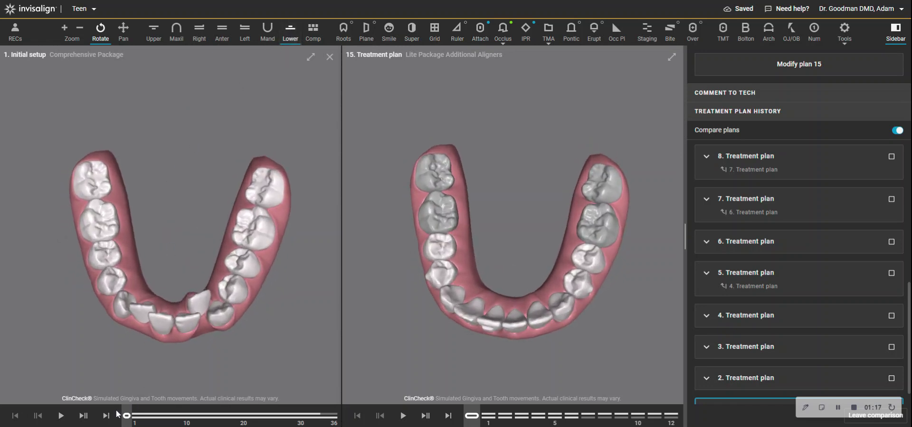
pyautogui.click(83, 417)
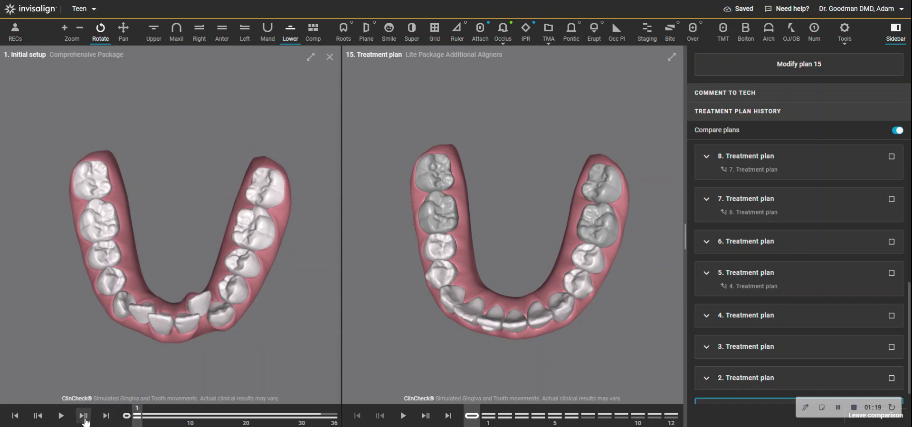
pyautogui.click(84, 417)
pyautogui.click(84, 417)
pyautogui.click(84, 417)
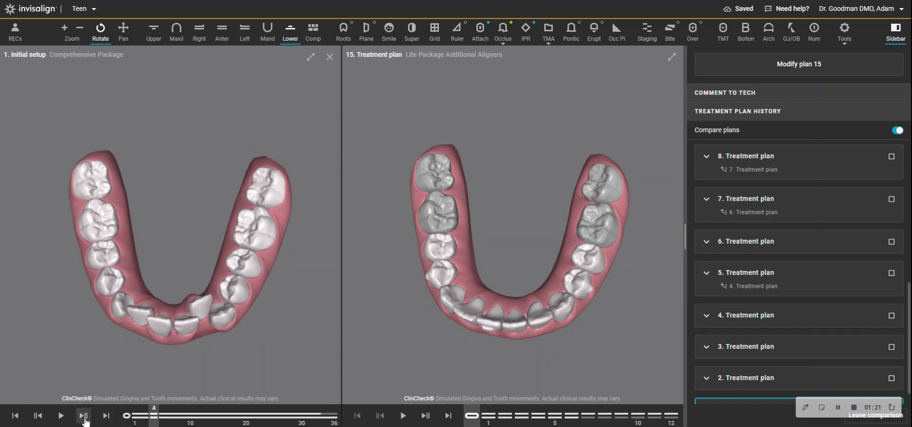
pyautogui.click(84, 417)
pyautogui.click(84, 417)
pyautogui.click(84, 416)
pyautogui.click(84, 417)
pyautogui.click(83, 417)
pyautogui.click(83, 416)
pyautogui.click(83, 417)
pyautogui.click(83, 416)
pyautogui.click(84, 417)
pyautogui.click(84, 417)
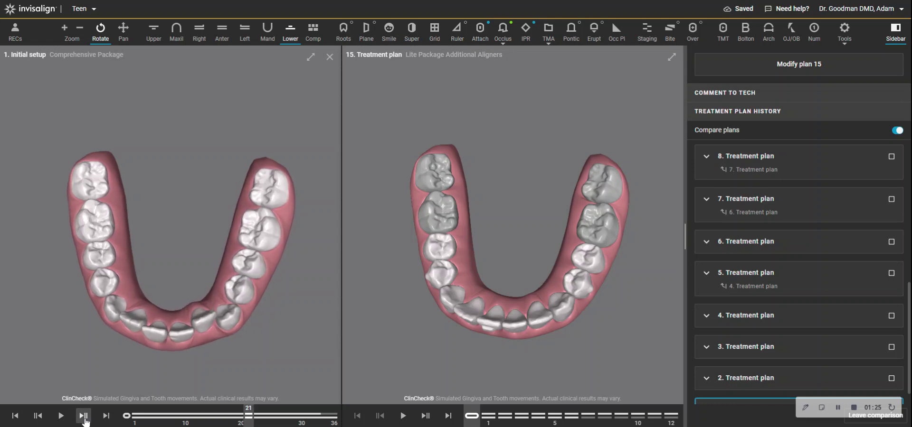
# Step: Reset the initial setup to stage 1, play it, pause near stage 20, then return to stage 1
pyautogui.click(15, 415)
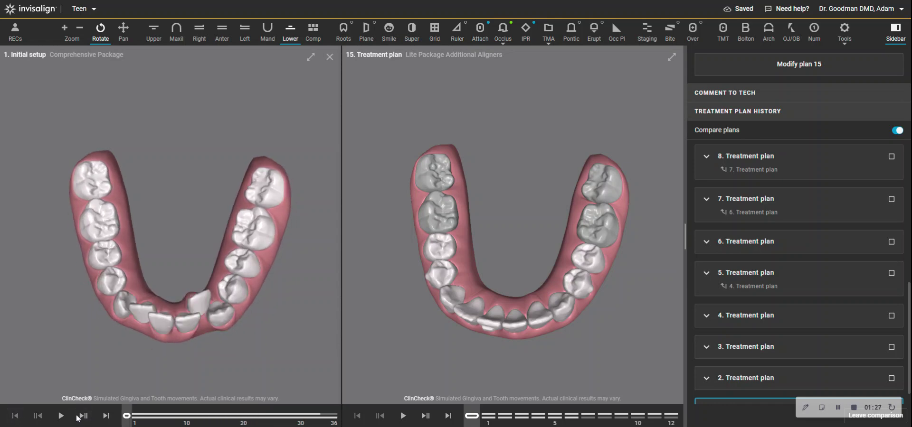
pyautogui.click(84, 417)
pyautogui.click(83, 417)
pyautogui.click(84, 417)
pyautogui.click(84, 417)
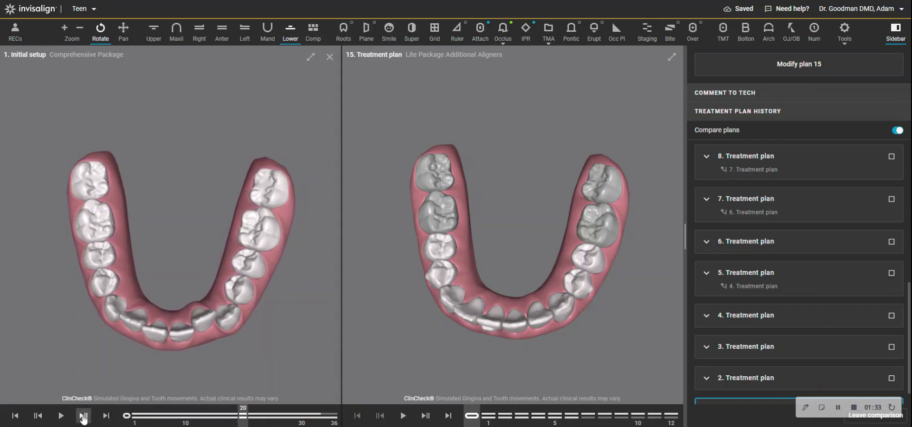
pyautogui.click(15, 416)
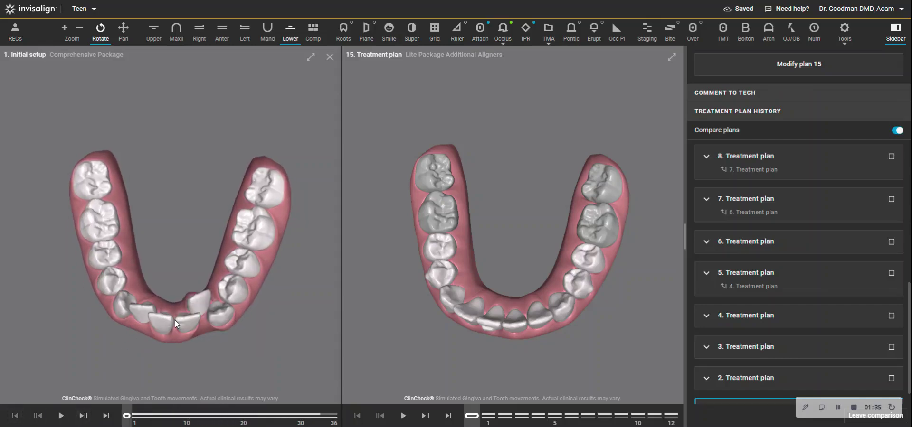
pyautogui.click(83, 416)
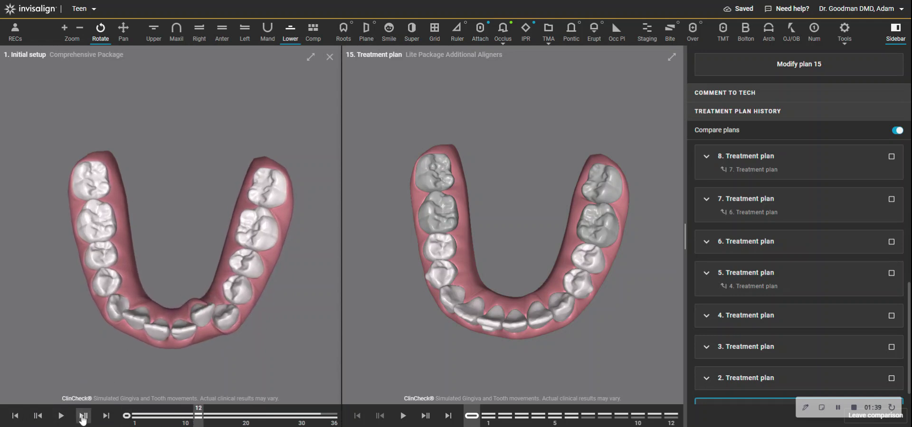
pyautogui.click(83, 417)
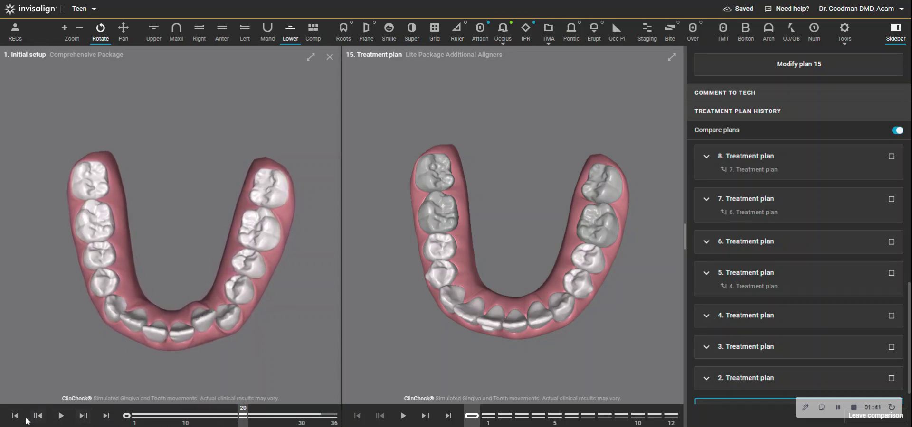
pyautogui.click(15, 416)
# Step: Tilt both models to the biting surfaces, show only the upper arch, then turn them frontal
pyautogui.moveTo(135, 328); pyautogui.dragTo(139, 260)
pyautogui.moveTo(476, 217); pyautogui.dragTo(560, 204)
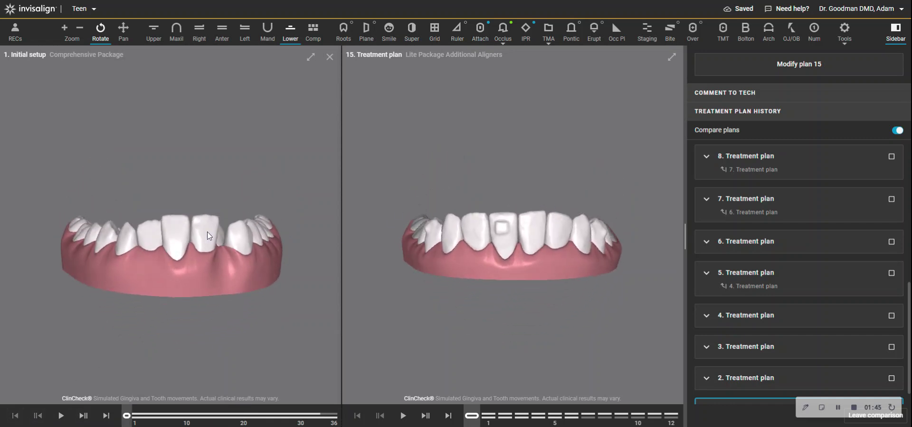
pyautogui.moveTo(205, 232); pyautogui.dragTo(172, 331)
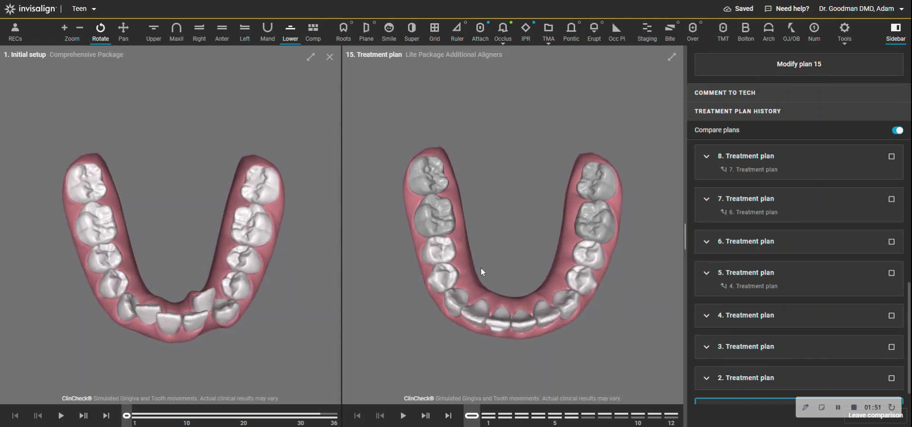
pyautogui.click(152, 34)
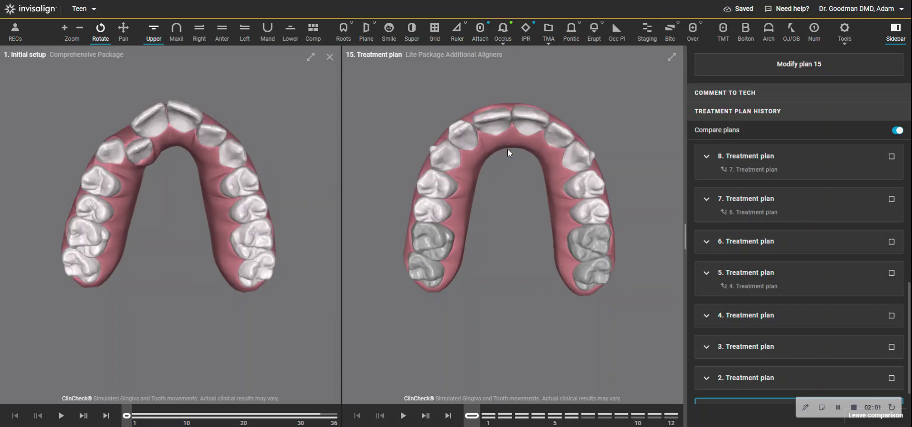
pyautogui.moveTo(507, 149); pyautogui.dragTo(518, 237)
# Step: Turn off Upper so both jaws show closed, then rotate both models to a left-side view
pyautogui.click(153, 33)
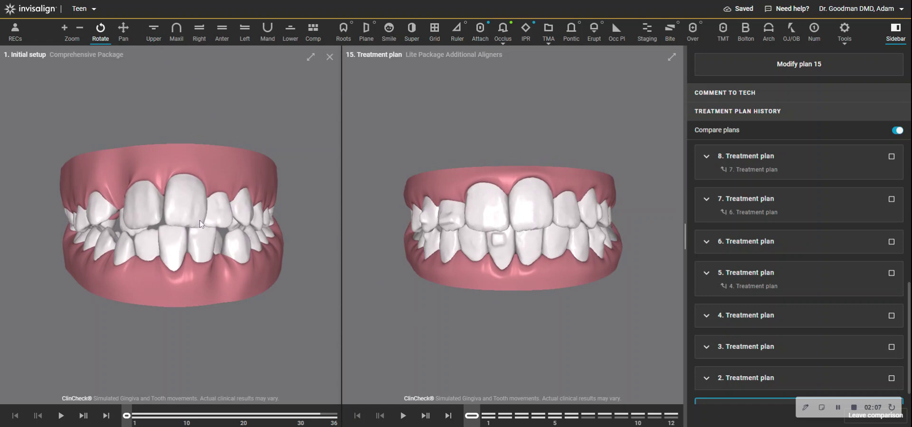
pyautogui.moveTo(202, 226); pyautogui.dragTo(78, 223)
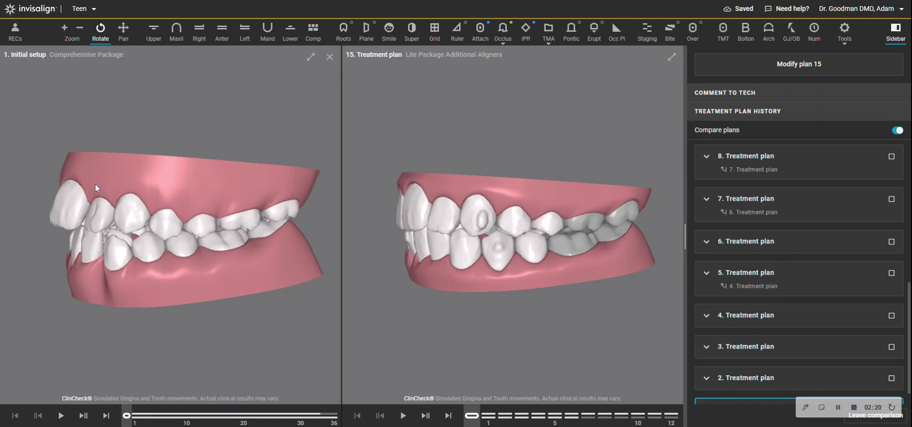
# Step: Orbit the bites between front and side, preview the initial setup's final stage 36, then reset to stage 1
pyautogui.moveTo(55, 222); pyautogui.dragTo(150, 199)
pyautogui.moveTo(198, 223); pyautogui.dragTo(479, 238)
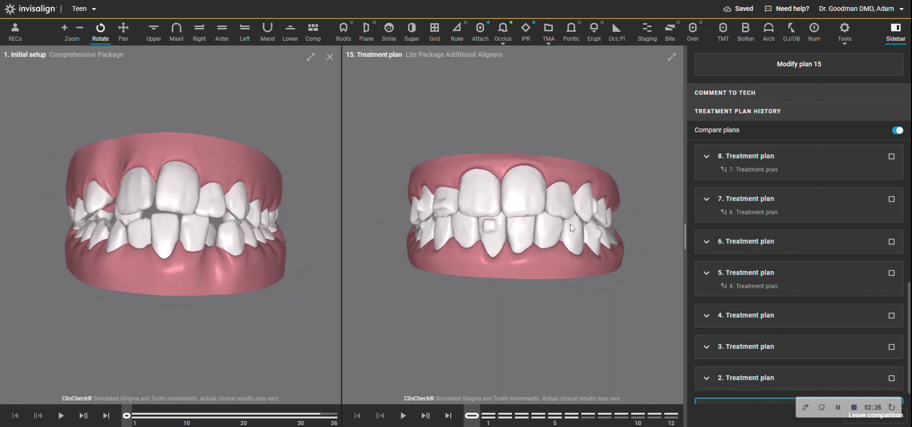
pyautogui.moveTo(570, 232); pyautogui.dragTo(468, 231)
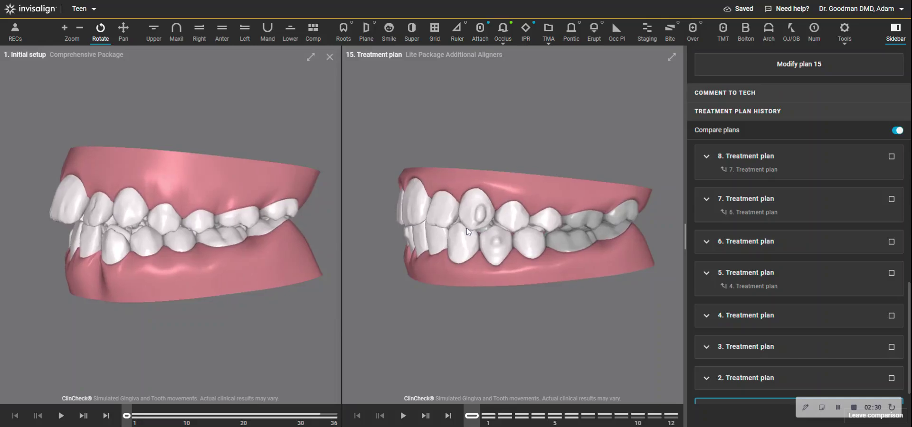
pyautogui.moveTo(400, 223); pyautogui.dragTo(395, 225)
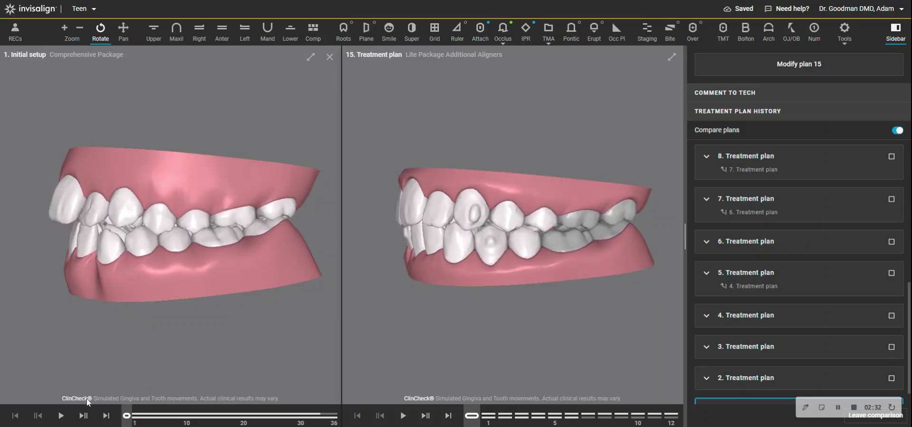
pyautogui.click(106, 416)
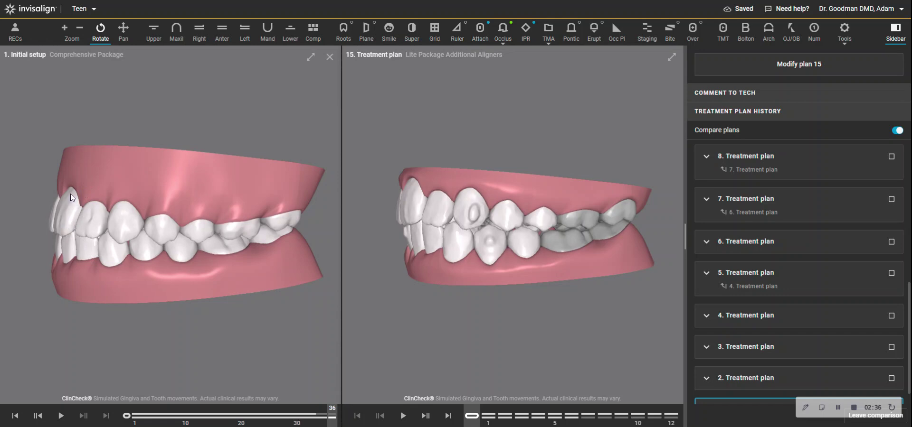
pyautogui.moveTo(465, 233); pyautogui.dragTo(550, 226)
pyautogui.click(15, 416)
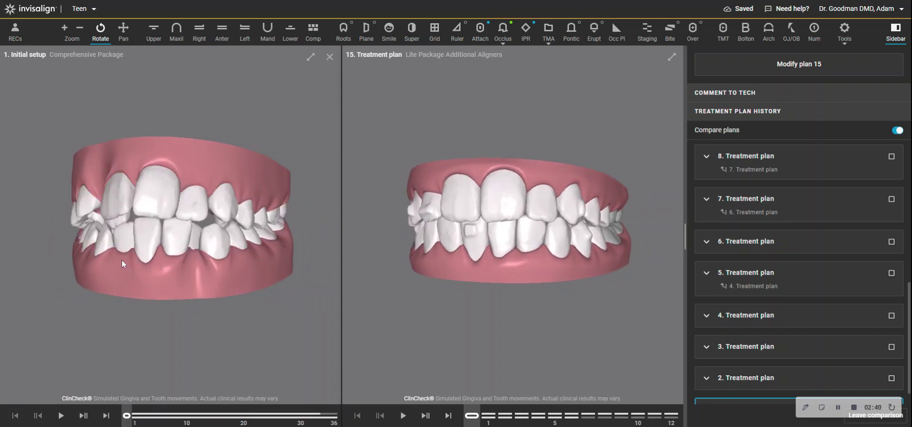
# Step: Orbit both bites through side, underside and level front views, previewing the final stage again before stage 1
pyautogui.moveTo(121, 260); pyautogui.dragTo(57, 216)
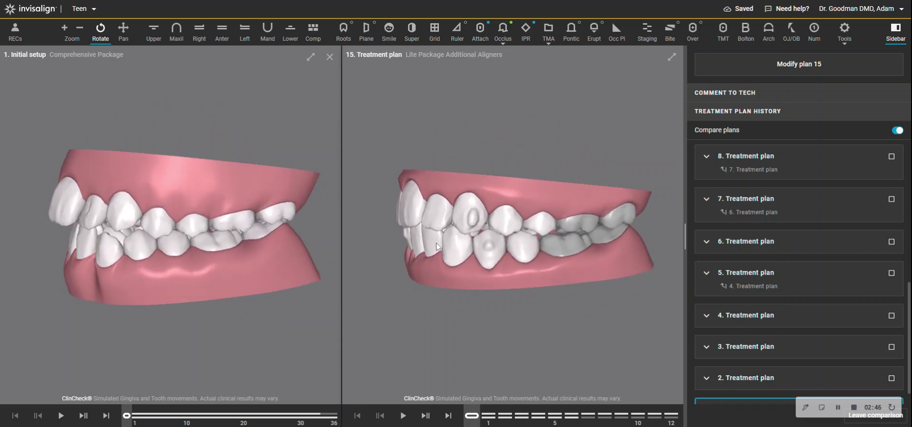
pyautogui.moveTo(437, 243); pyautogui.dragTo(505, 223)
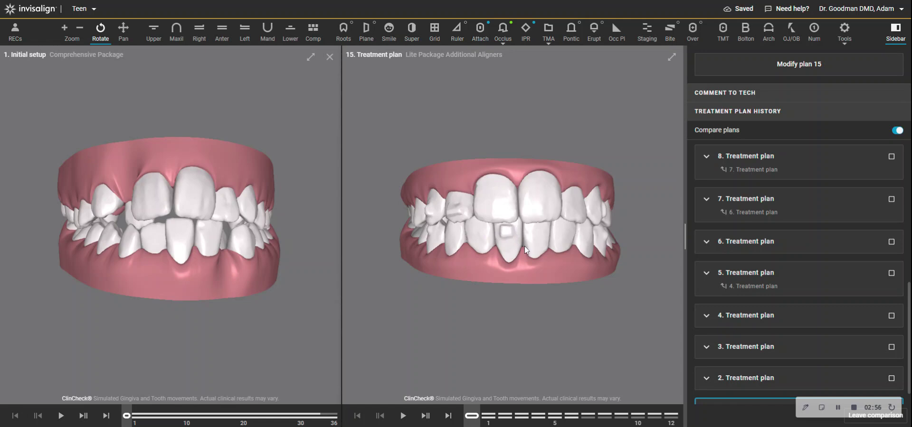
pyautogui.moveTo(524, 246); pyautogui.dragTo(466, 237)
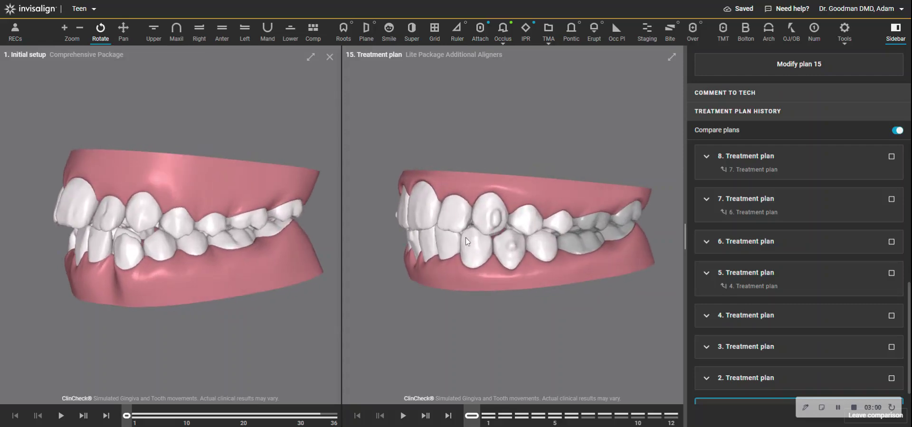
pyautogui.moveTo(69, 226); pyautogui.dragTo(228, 259)
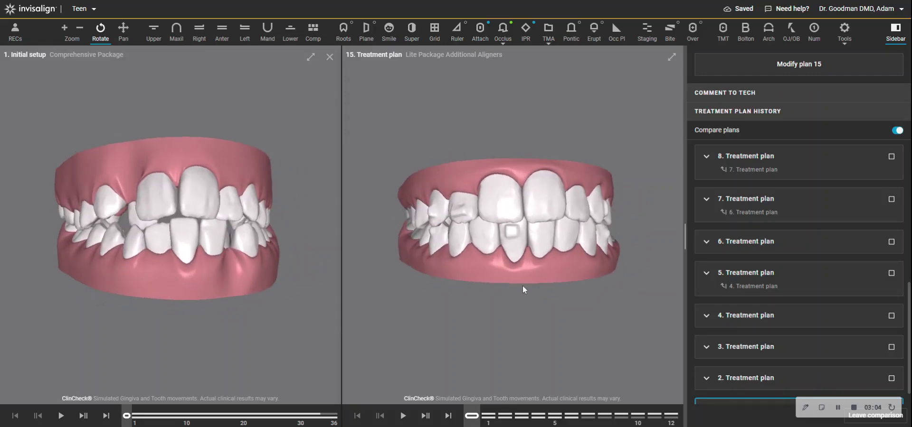
pyautogui.moveTo(523, 286); pyautogui.dragTo(501, 267)
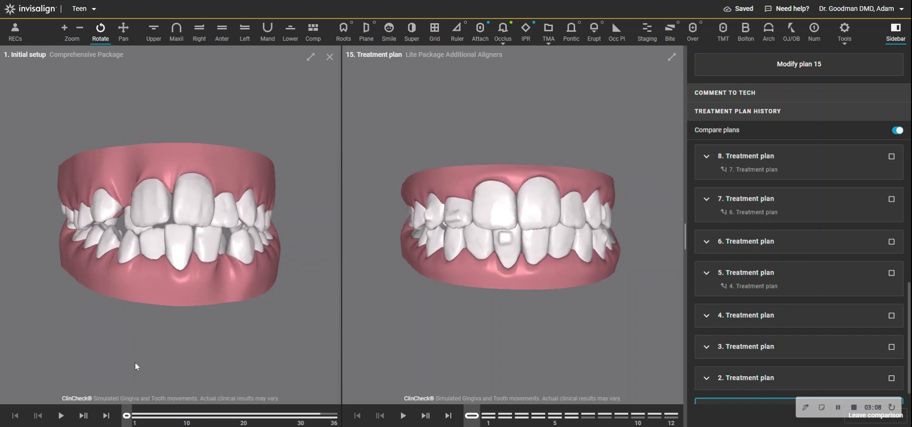
pyautogui.click(107, 416)
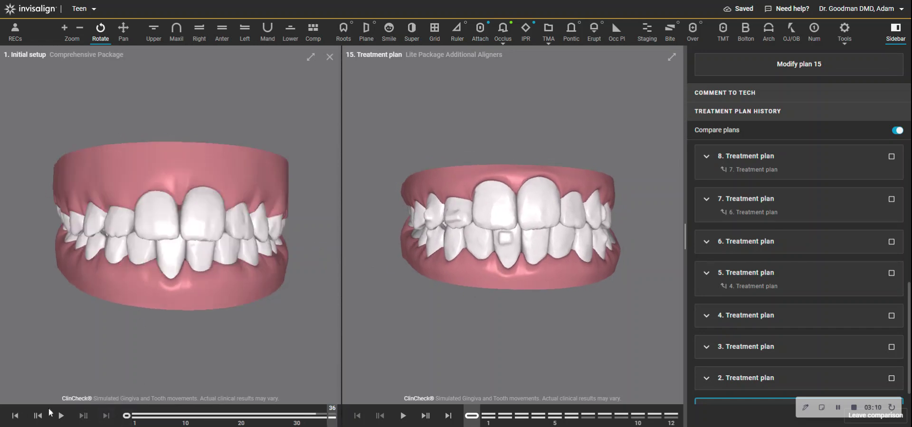
pyautogui.click(15, 416)
pyautogui.moveTo(223, 241); pyautogui.dragTo(220, 232)
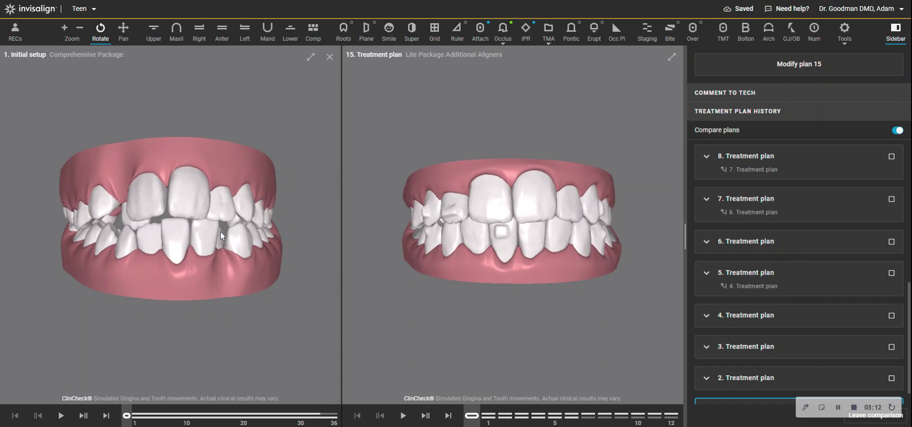